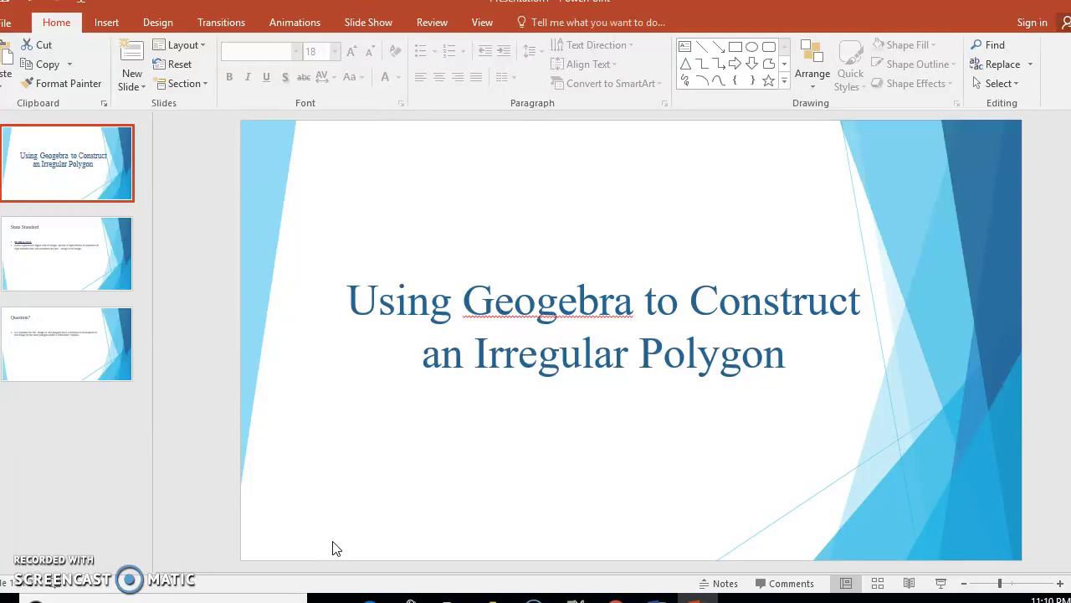
Advance from the State Standard slide (slide 2) to slide 3, 'Question?'.
left_click(77, 253)
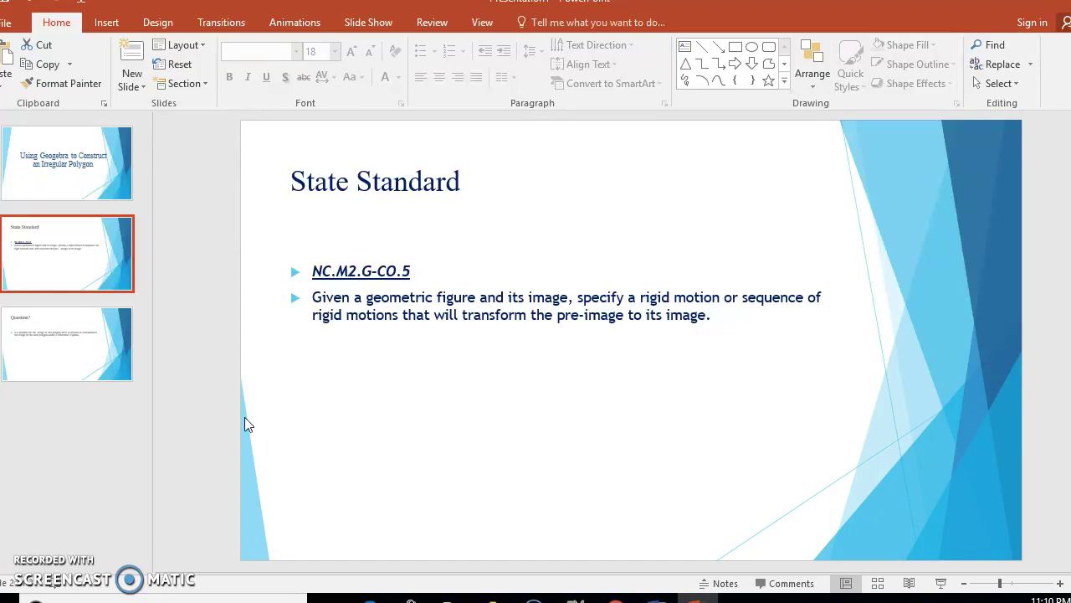
left_click(79, 348)
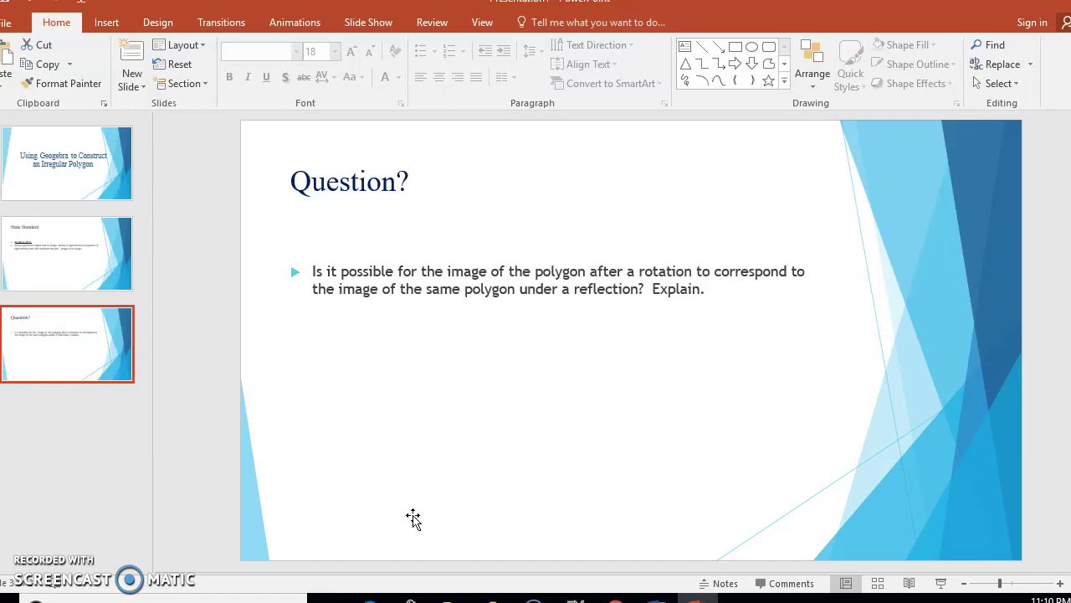
Bring the GeoGebra Classic browser window in front of PowerPoint.
mouse_move(618, 597)
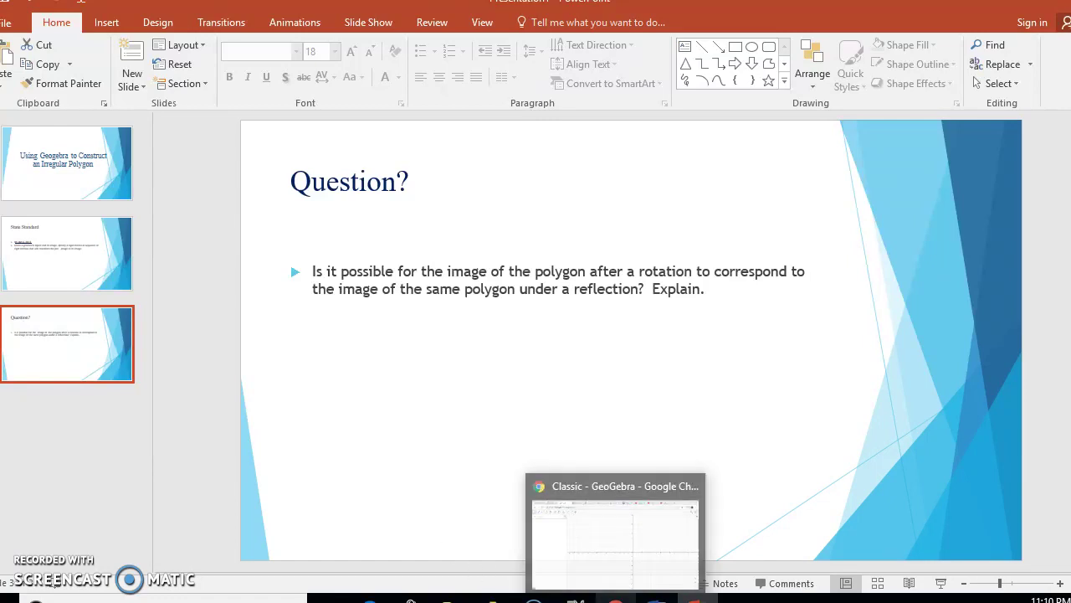
left_click(600, 565)
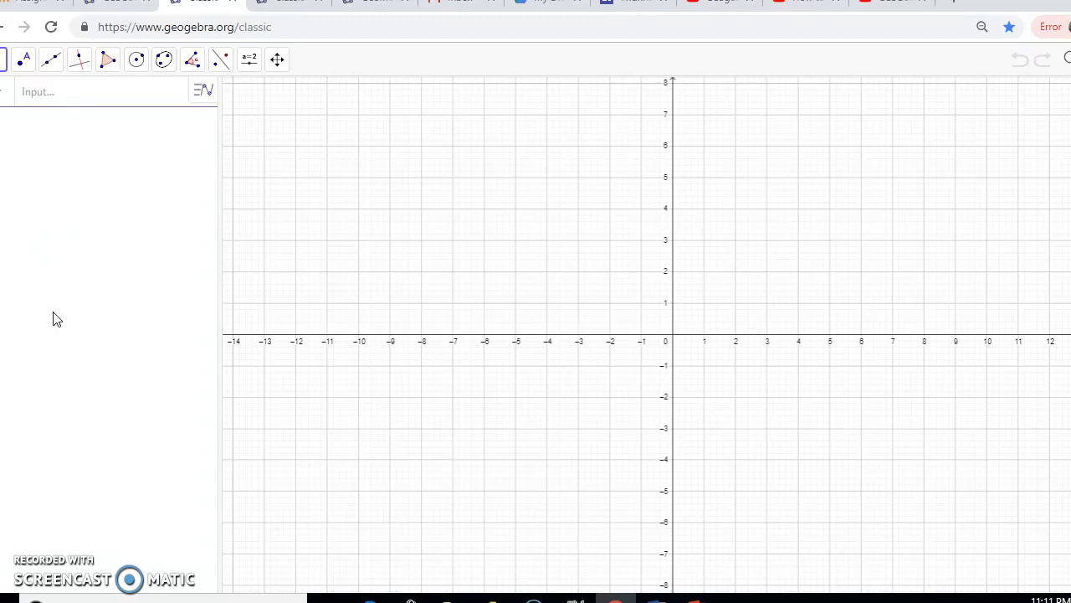
Draw pentagon ABCDE at (2.98, 4.2), (6.4, 7.36), (10.52, 1.52), (6.76, 0.38), (6.8, 4.44).
left_click(107, 63)
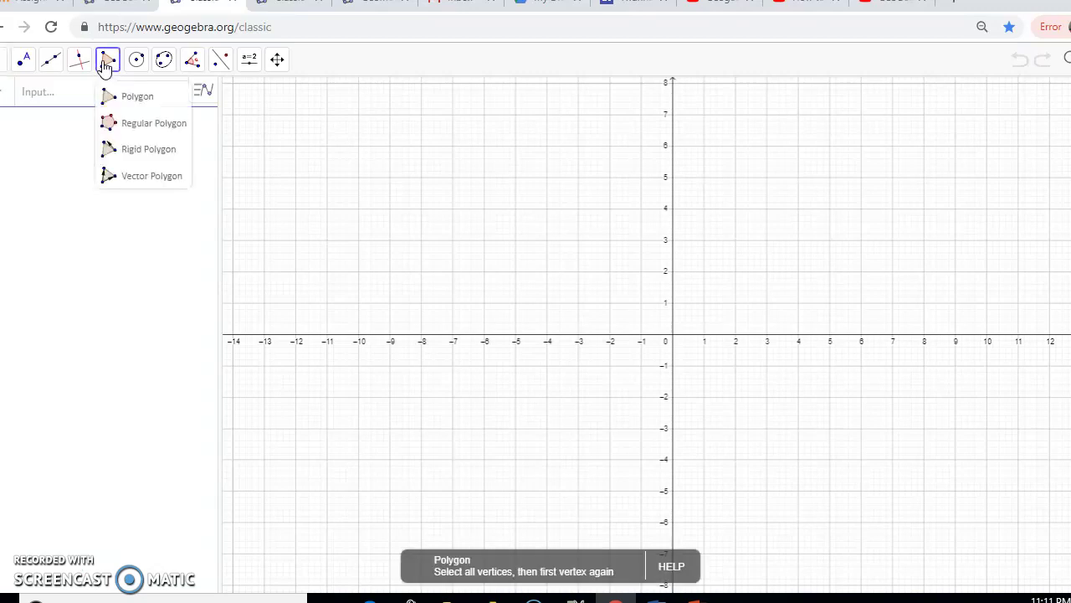
left_click(130, 100)
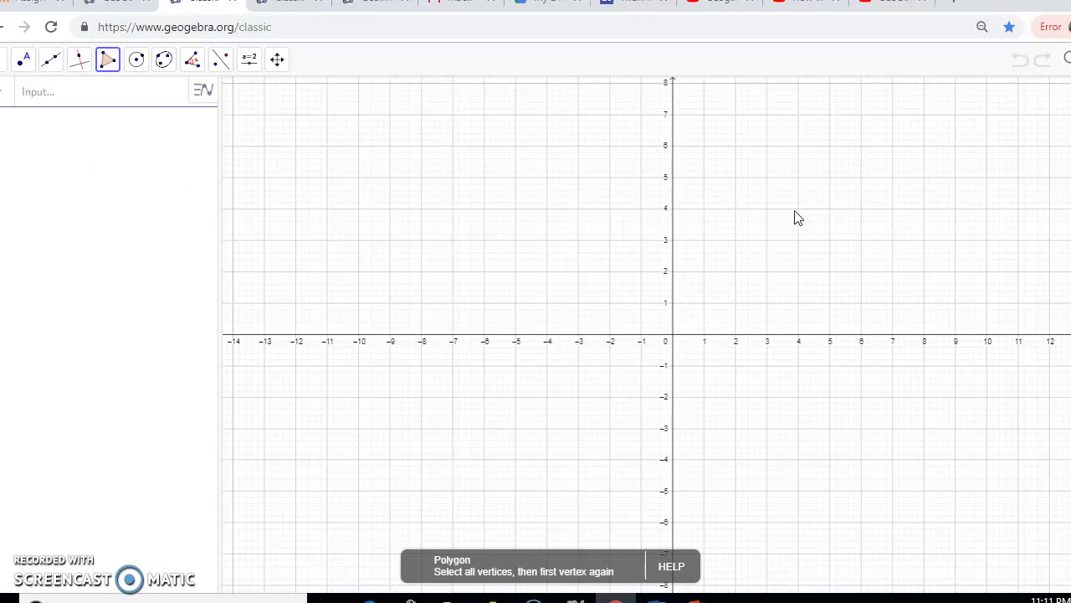
left_click(766, 202)
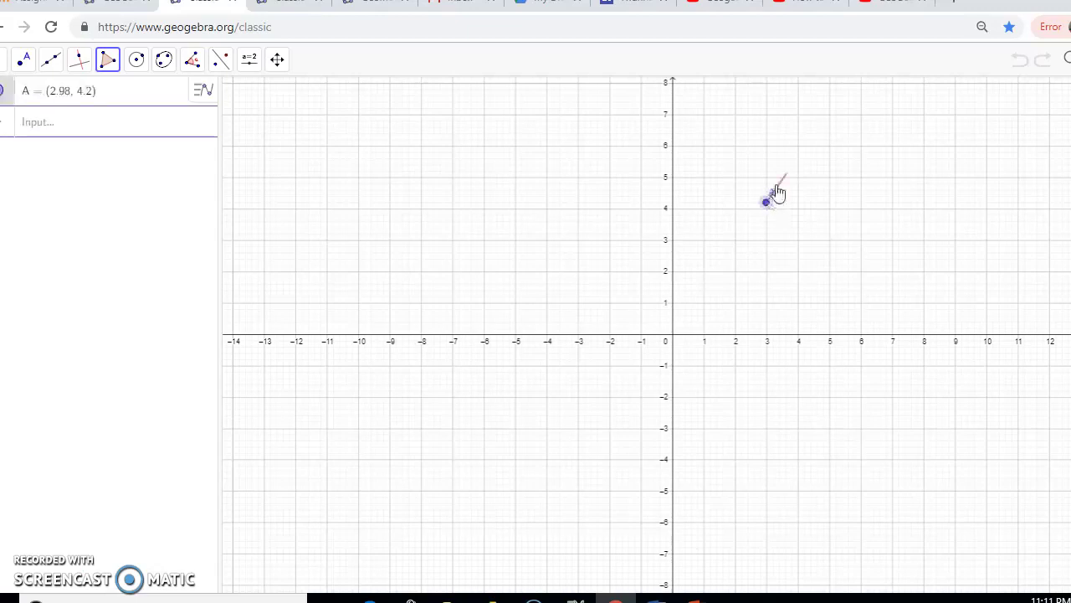
left_click(874, 103)
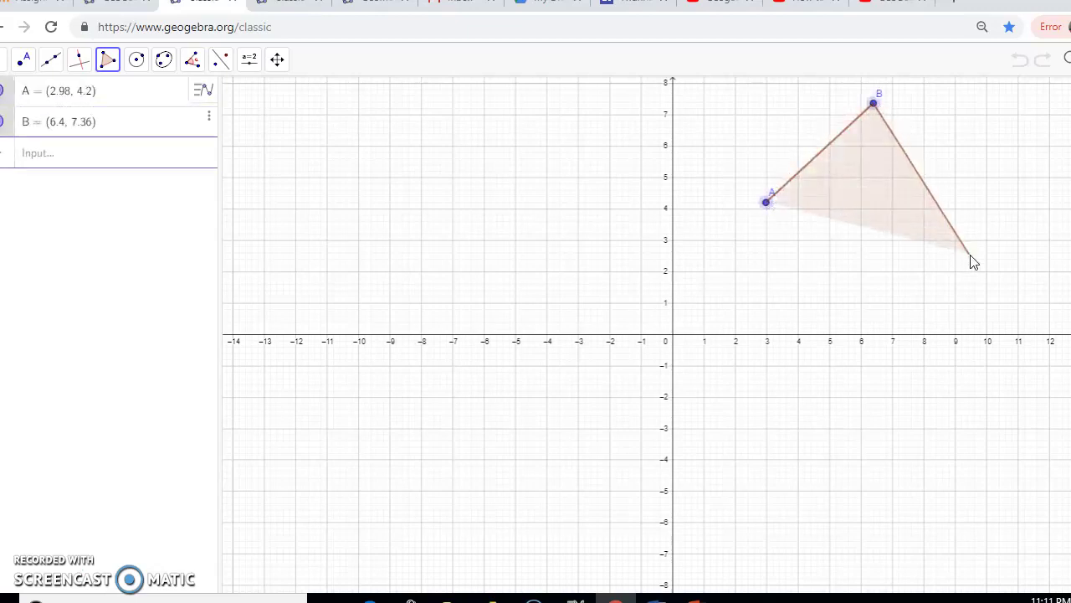
left_click(1003, 286)
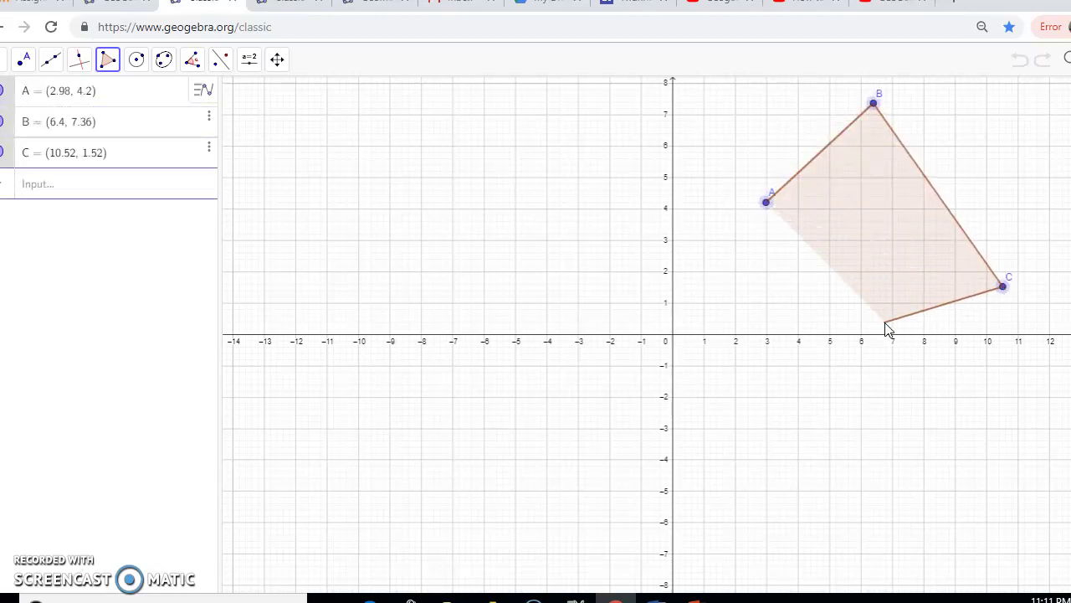
left_click(885, 322)
left_click(886, 195)
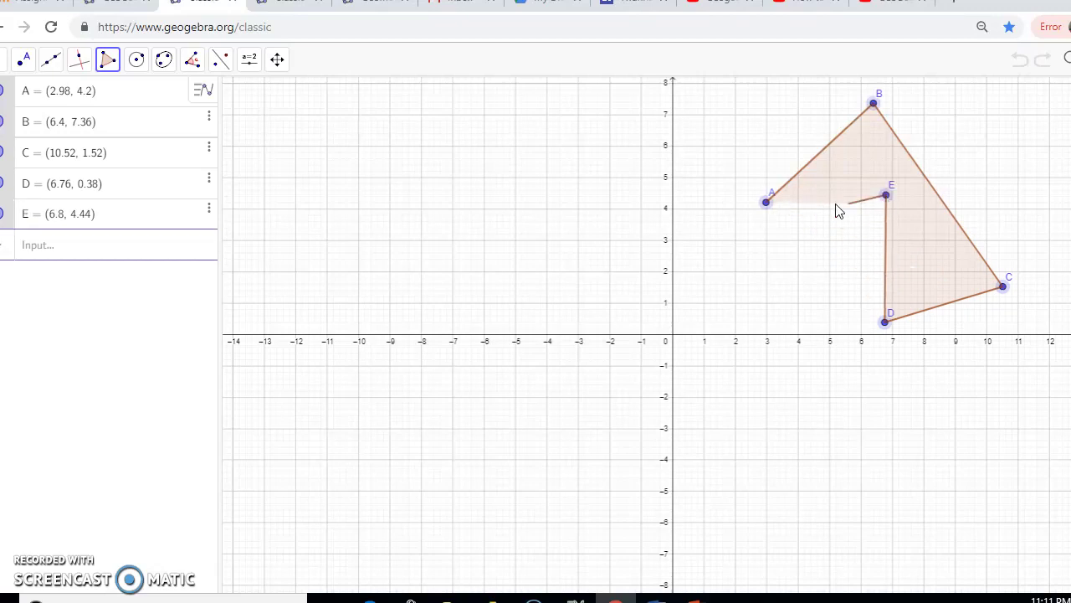
left_click(766, 202)
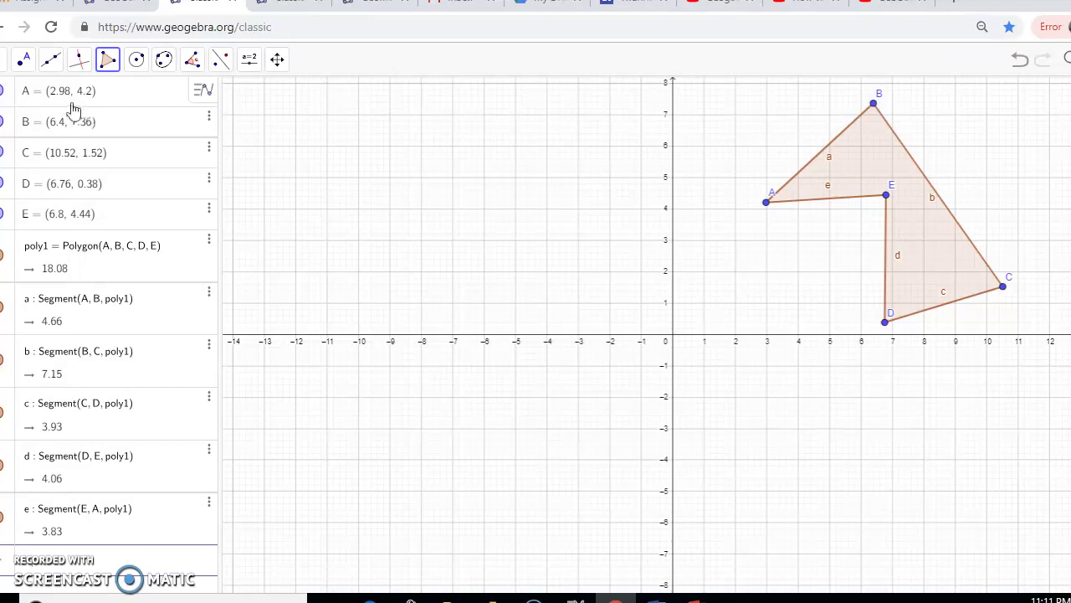
Place point F at the origin (0, 0), then open and dismiss point A's menu.
left_click(26, 65)
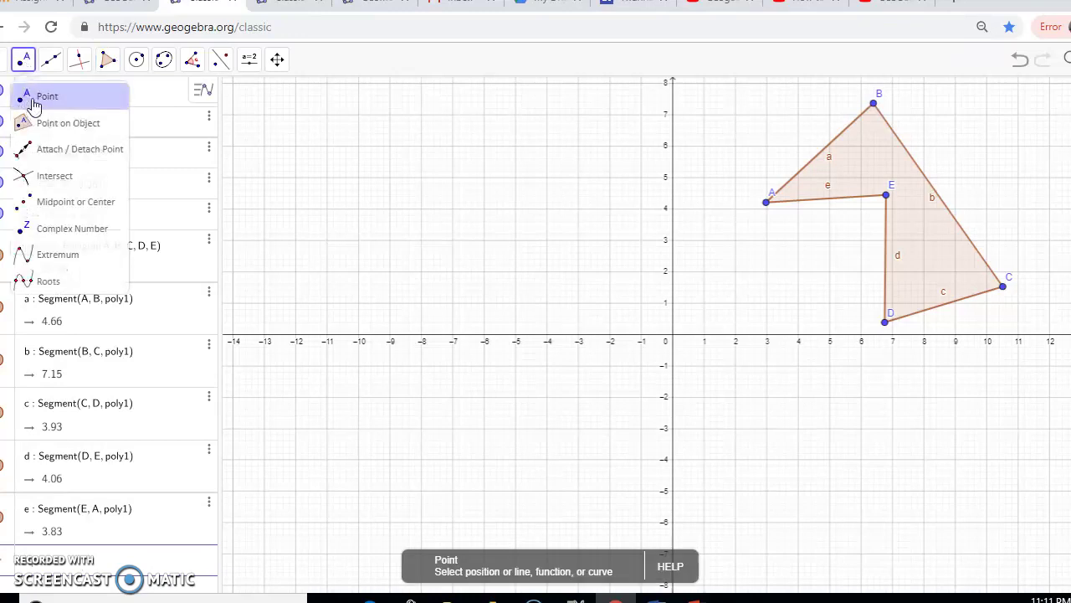
left_click(33, 99)
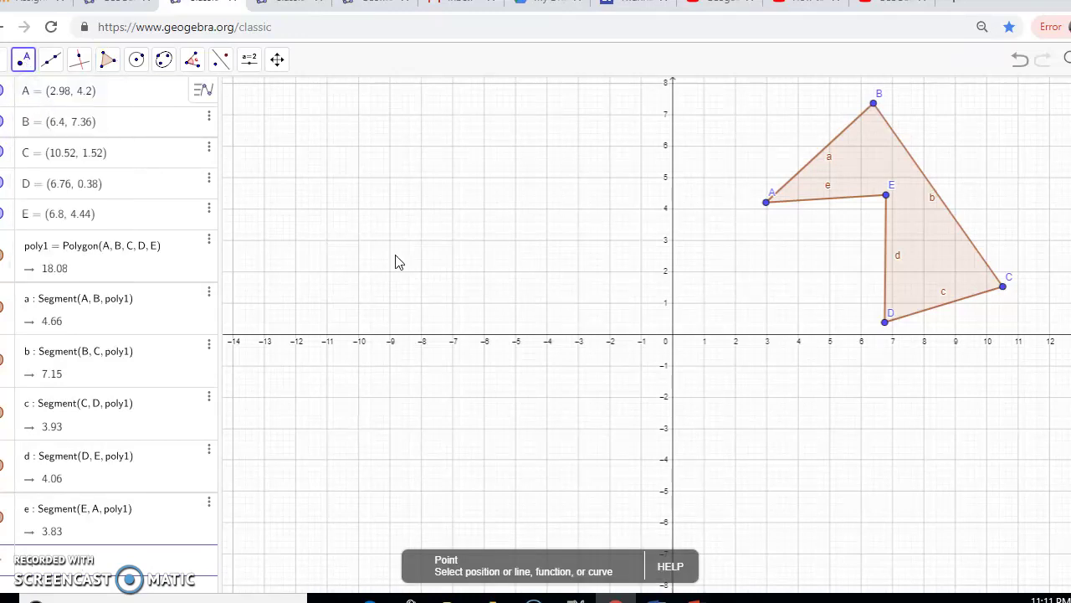
left_click(673, 342)
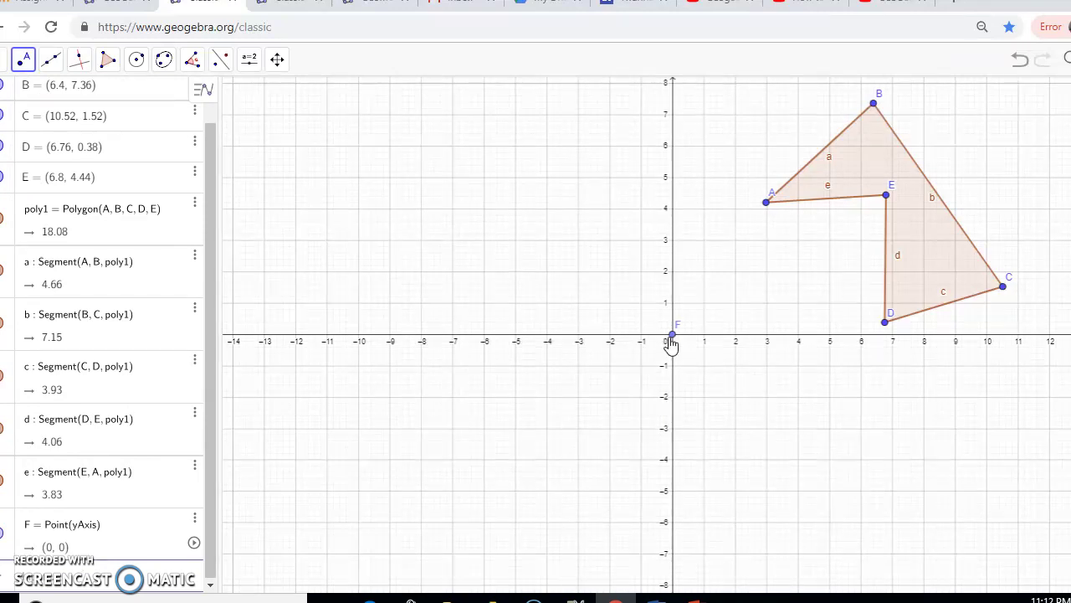
right_click(767, 205)
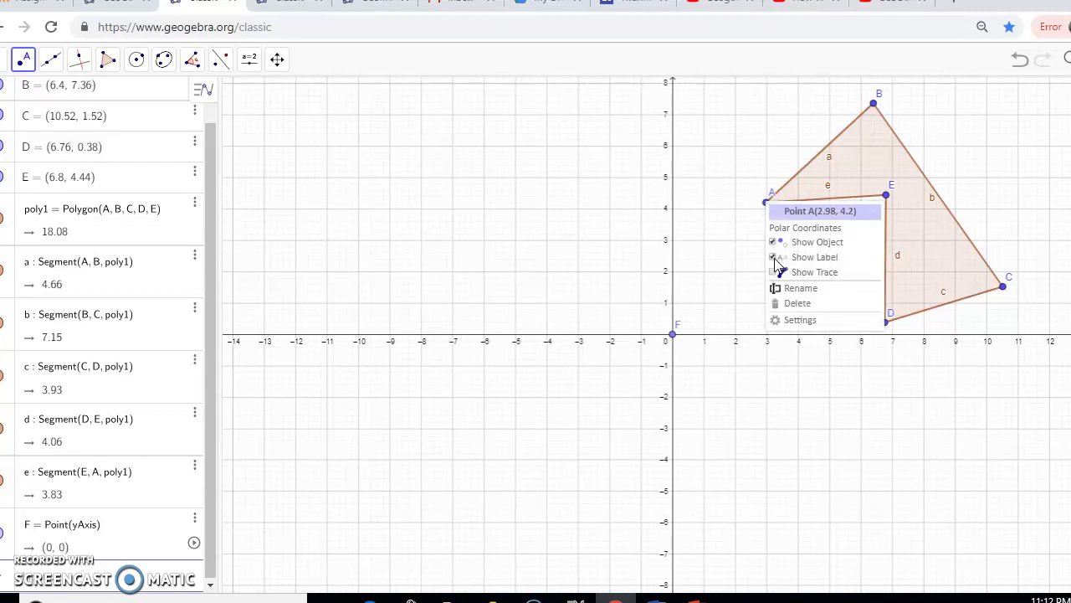
left_click(763, 208)
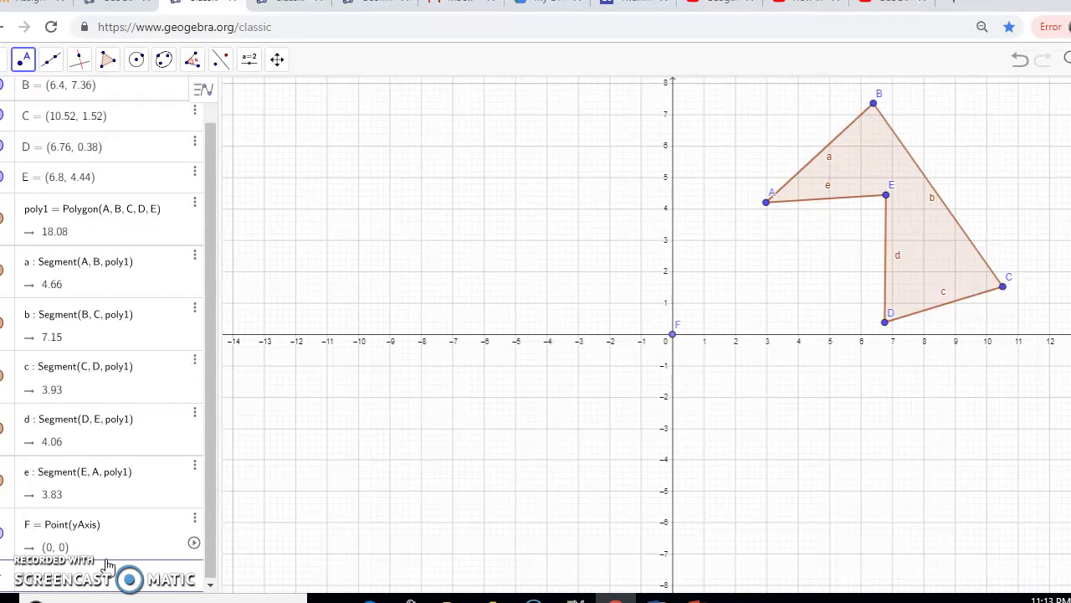
left_click(221, 65)
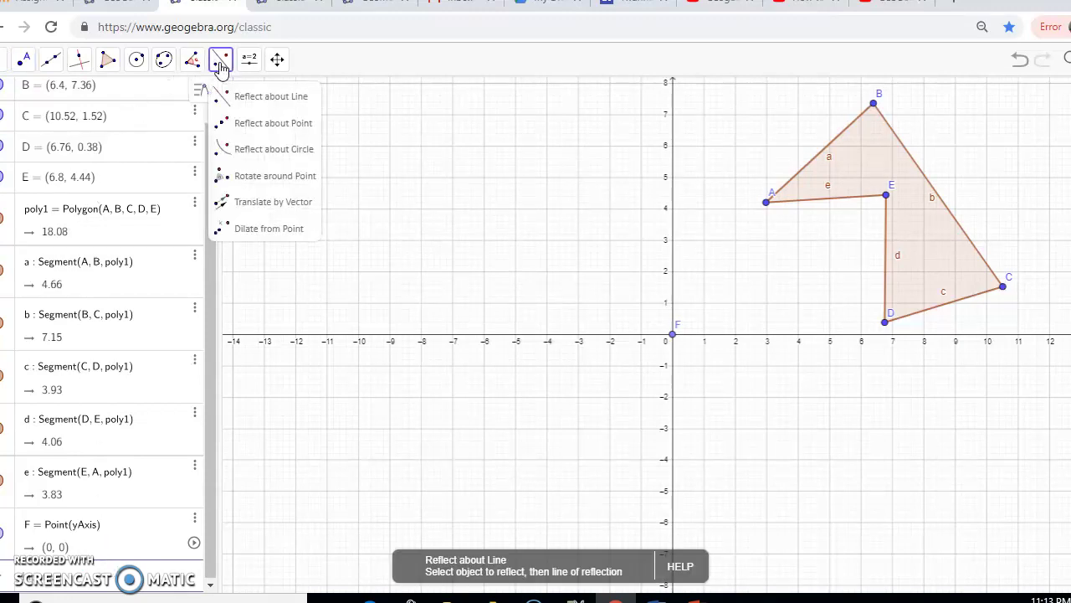
left_click(244, 178)
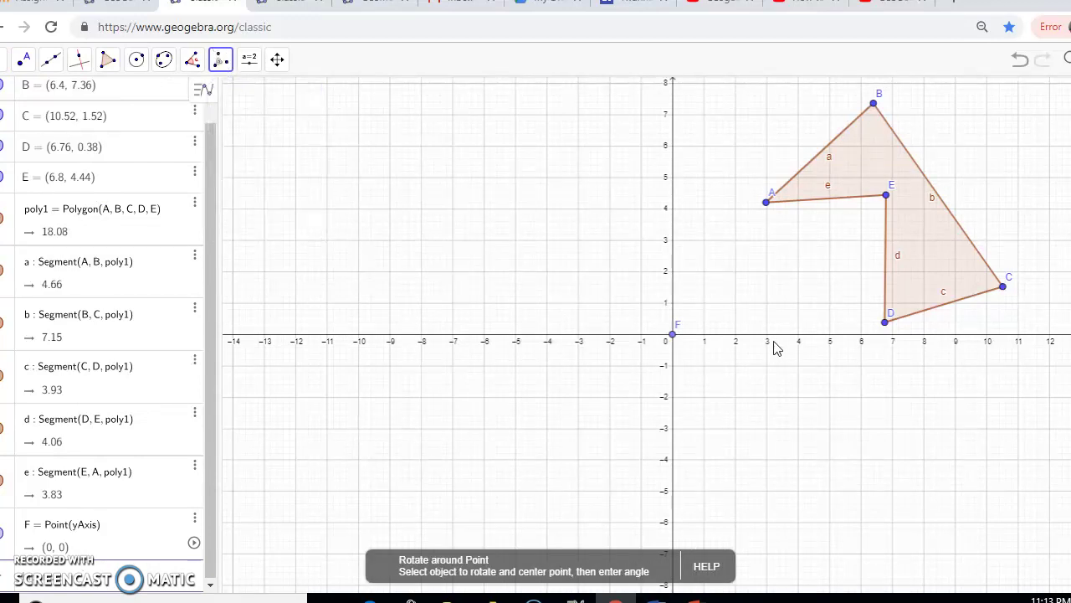
left_click(869, 173)
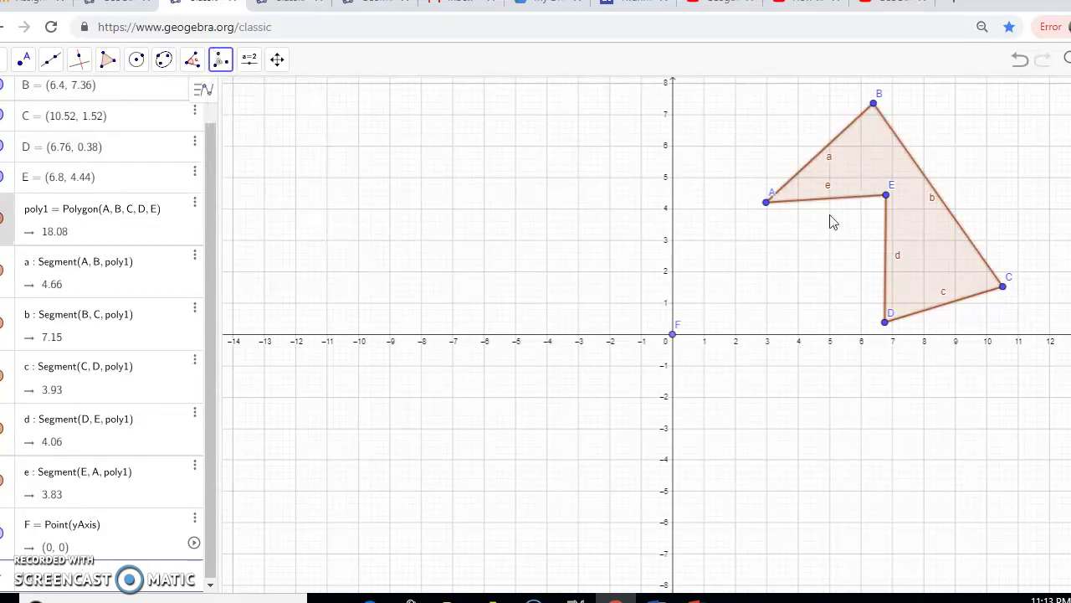
left_click(673, 341)
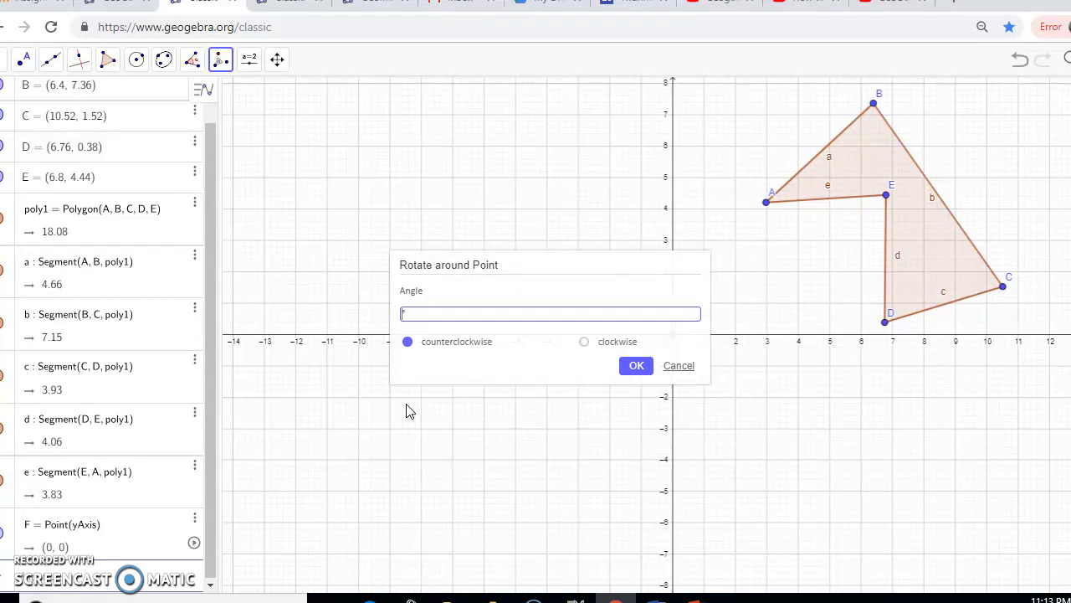
left_click(585, 345)
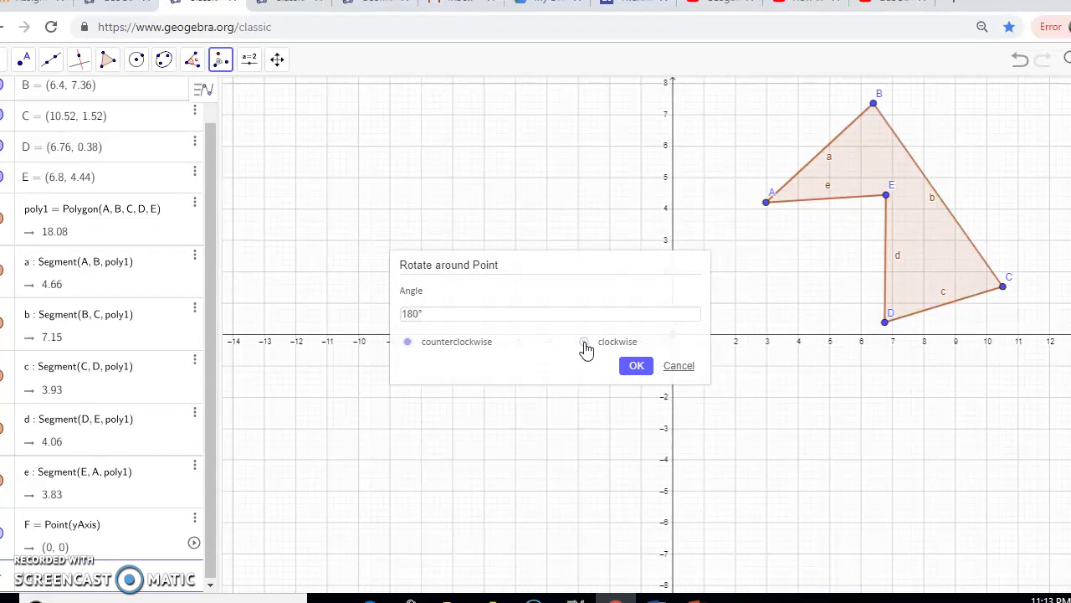
left_click(629, 374)
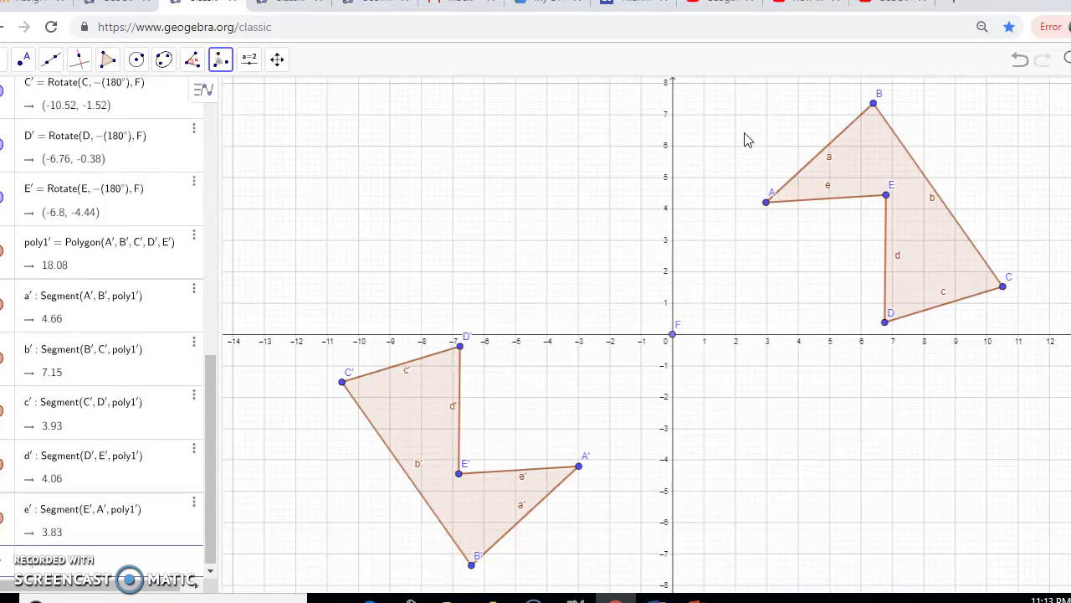
left_click(875, 106)
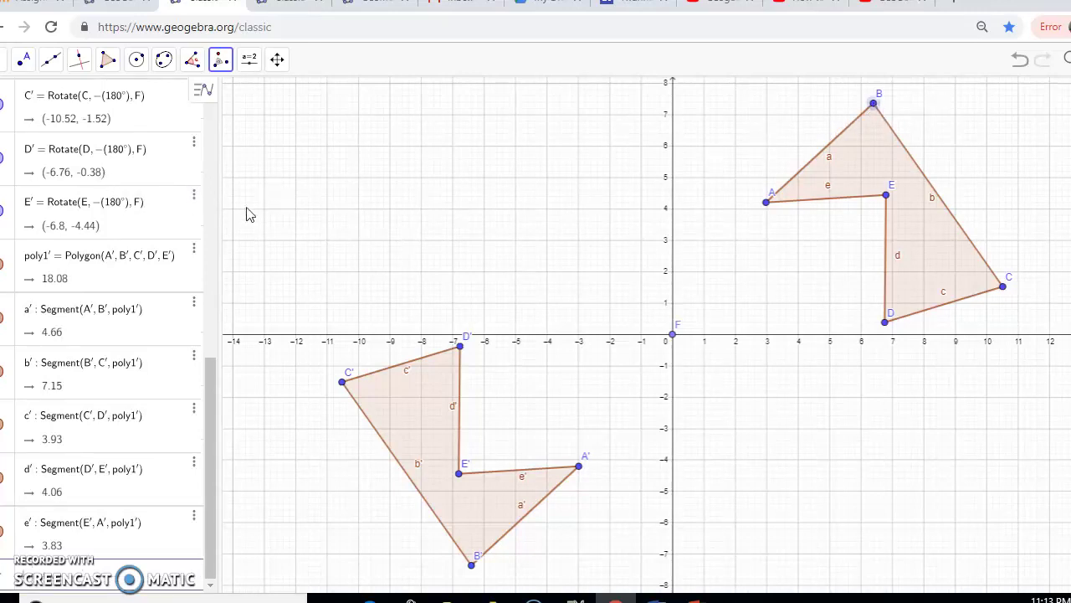
left_click_drag(211, 377, 213, 107)
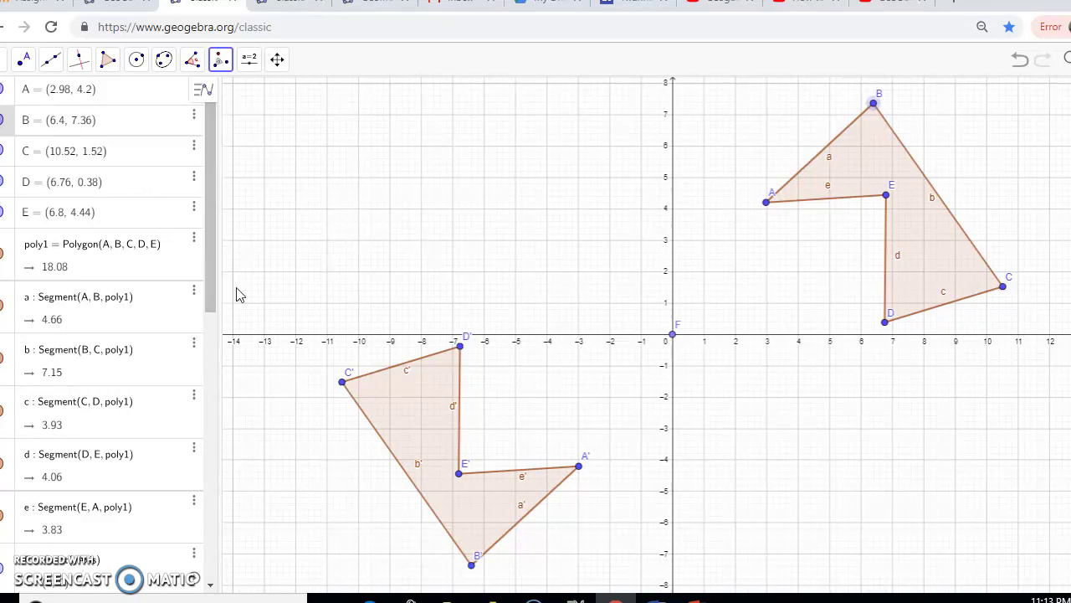
left_click(471, 565)
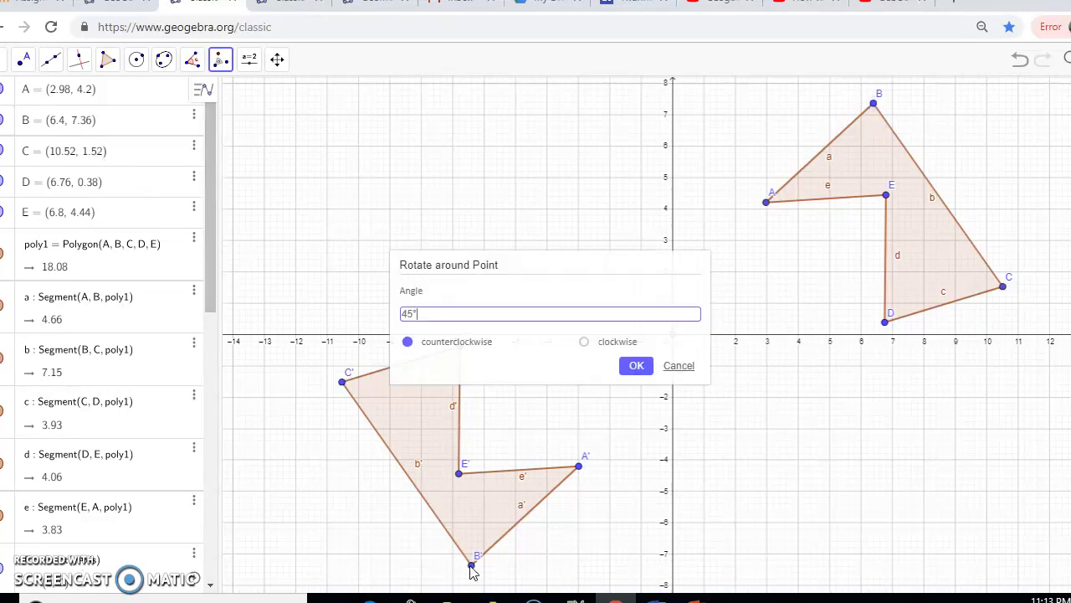
left_click(679, 369)
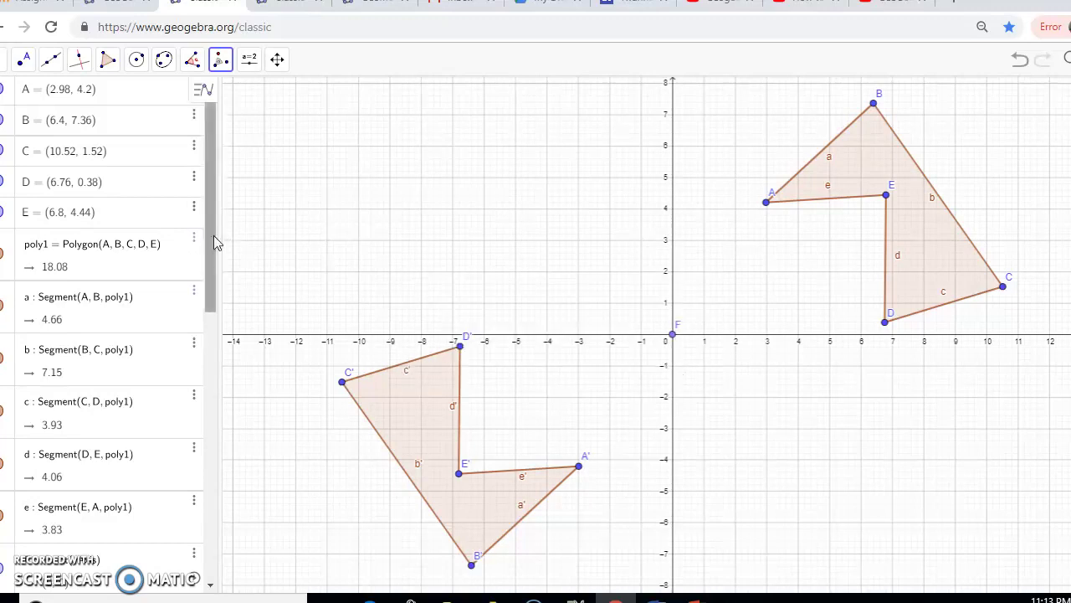
left_click_drag(214, 243, 199, 368)
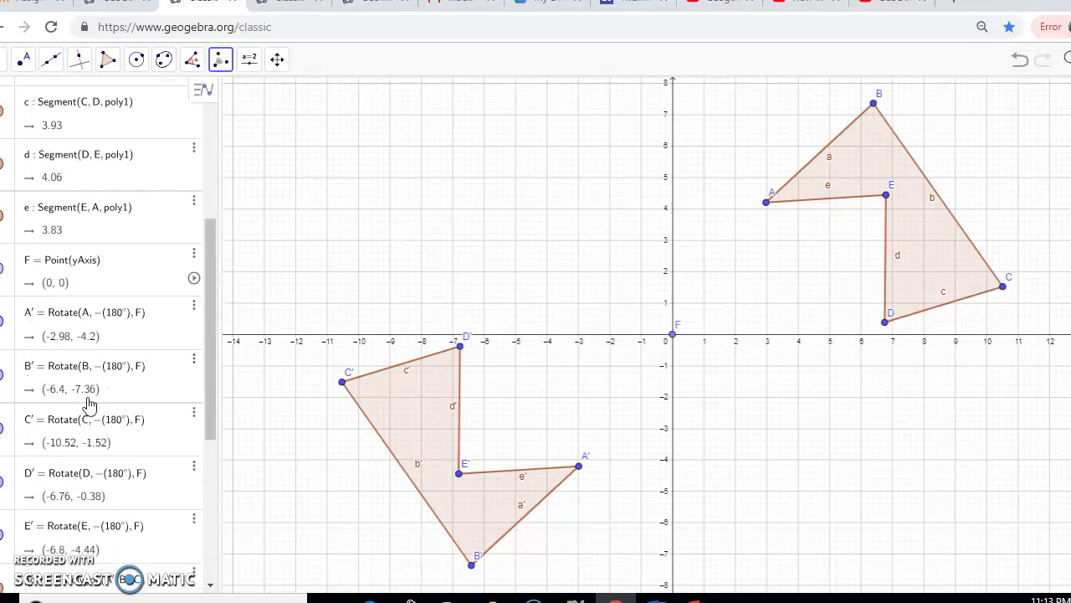
left_click(122, 392)
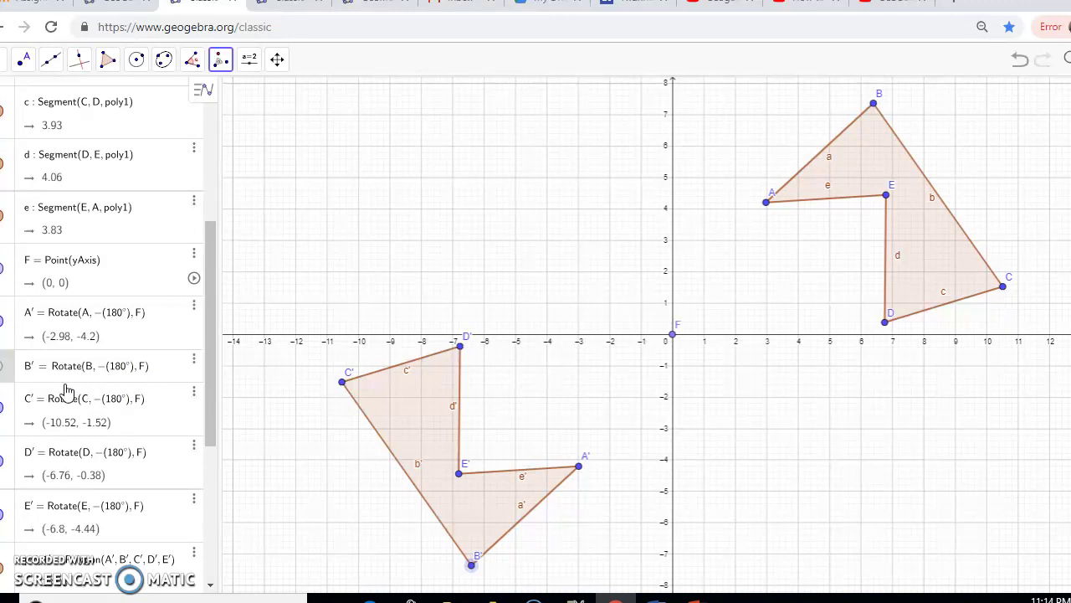
left_click(4, 383)
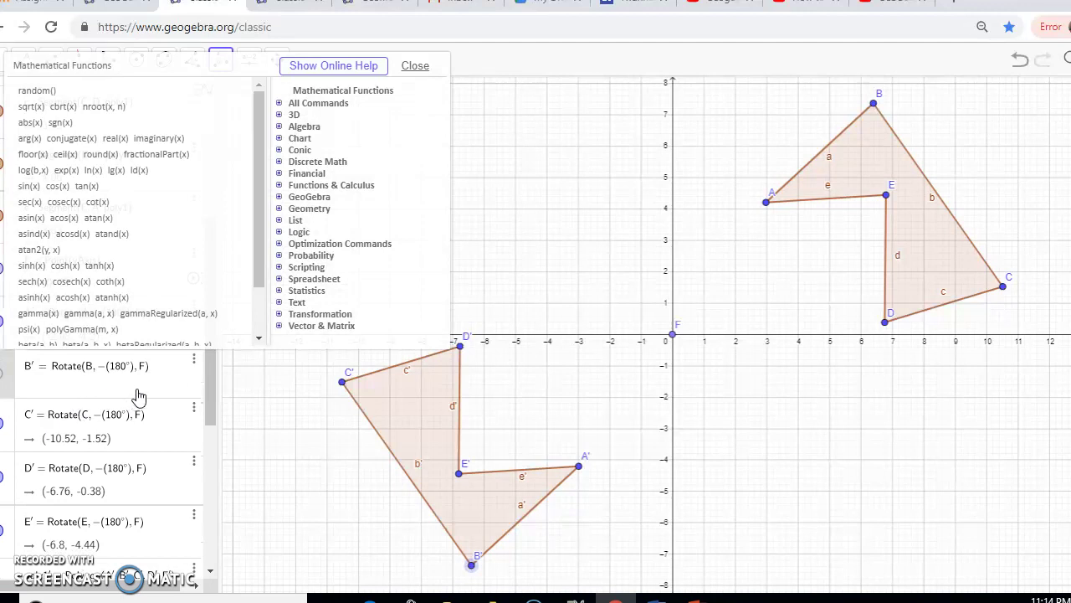
left_click(412, 67)
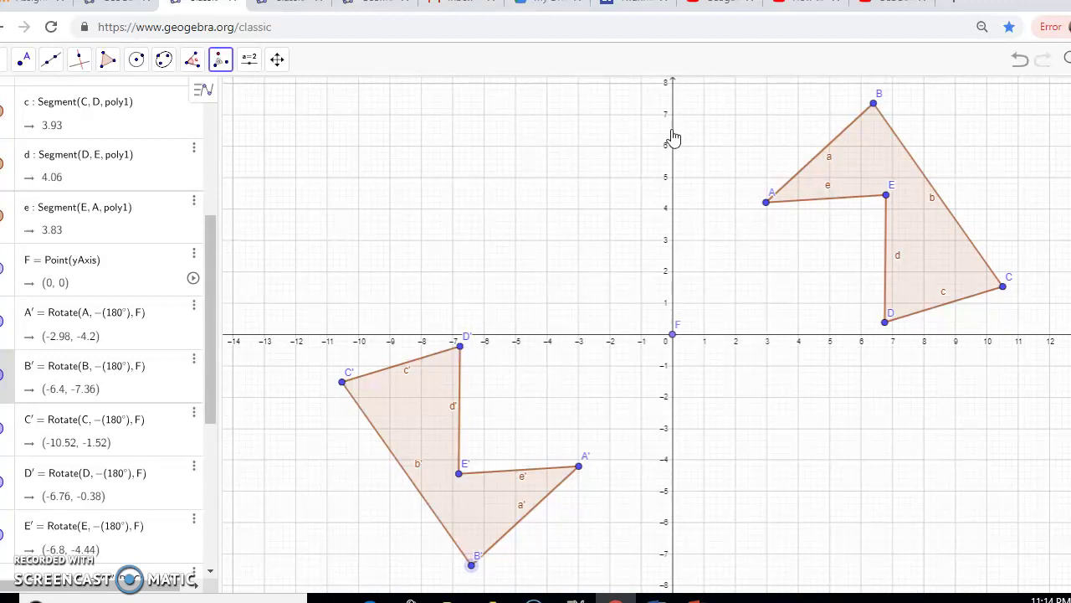
left_click_drag(205, 376, 199, 530)
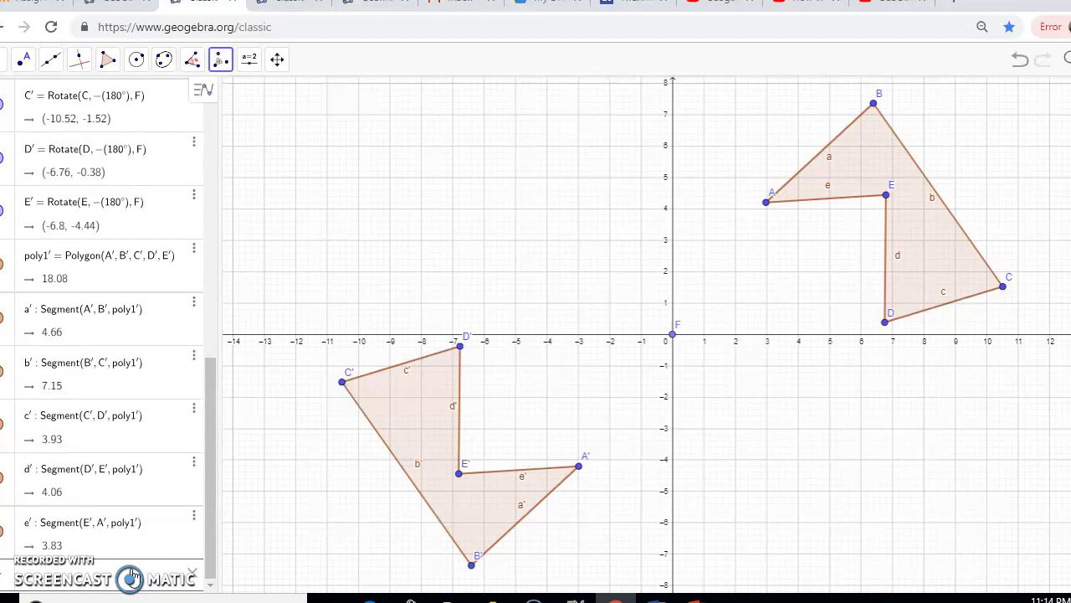
Undo the last entry, then pick Reflect about Line with pentagon ABCDE as the object.
key("Return")
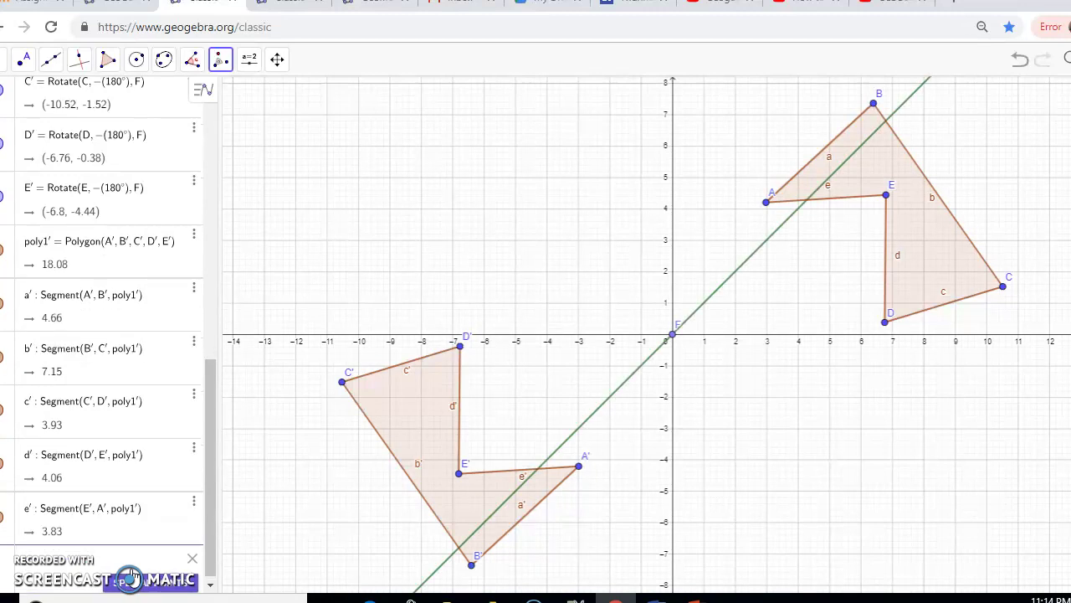
key("ctrl+z")
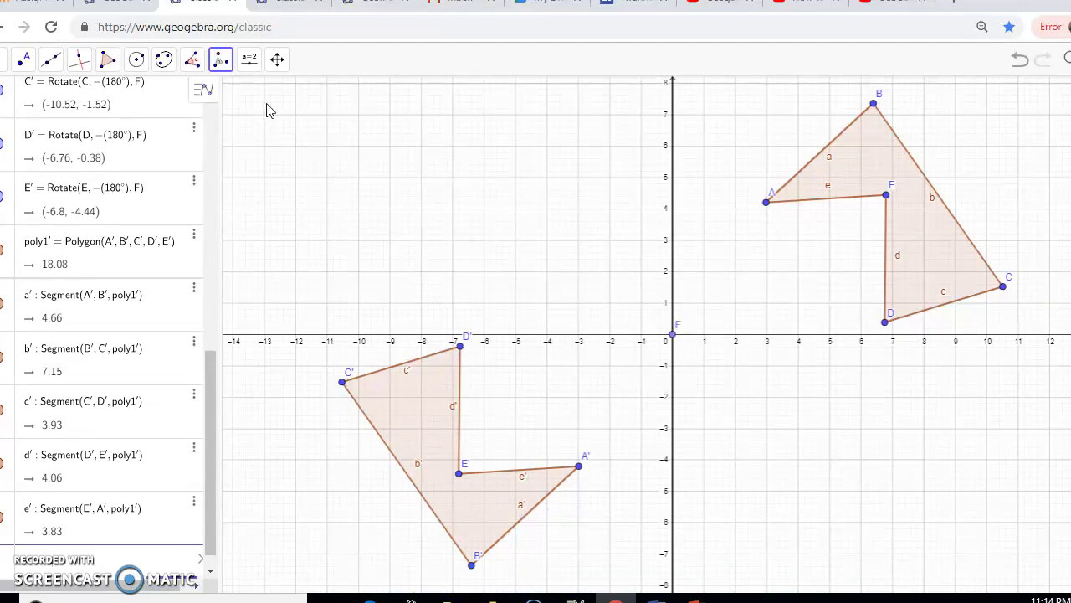
left_click(223, 64)
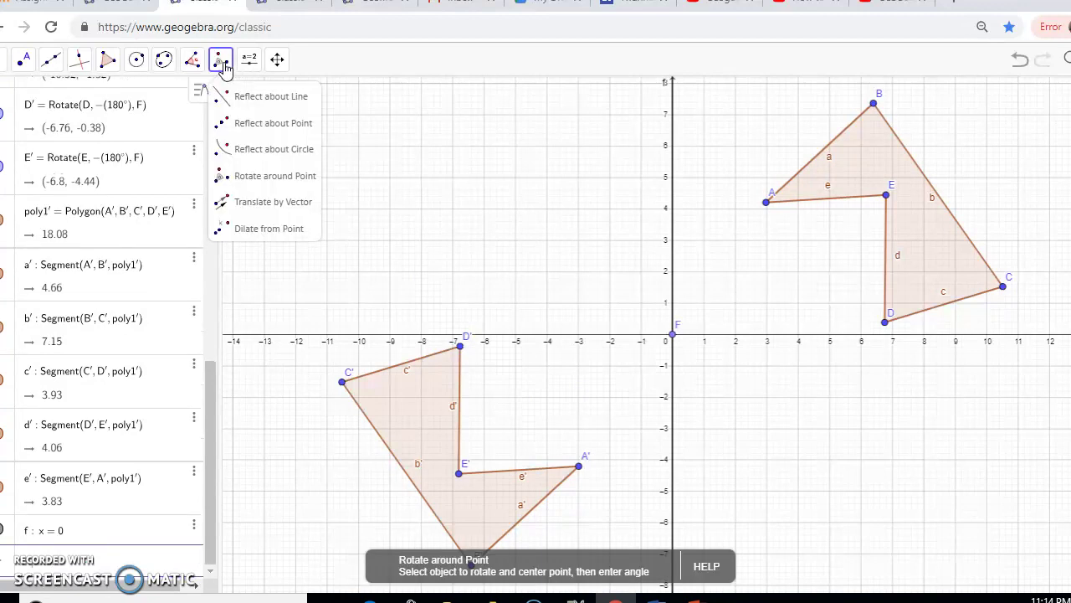
left_click(268, 102)
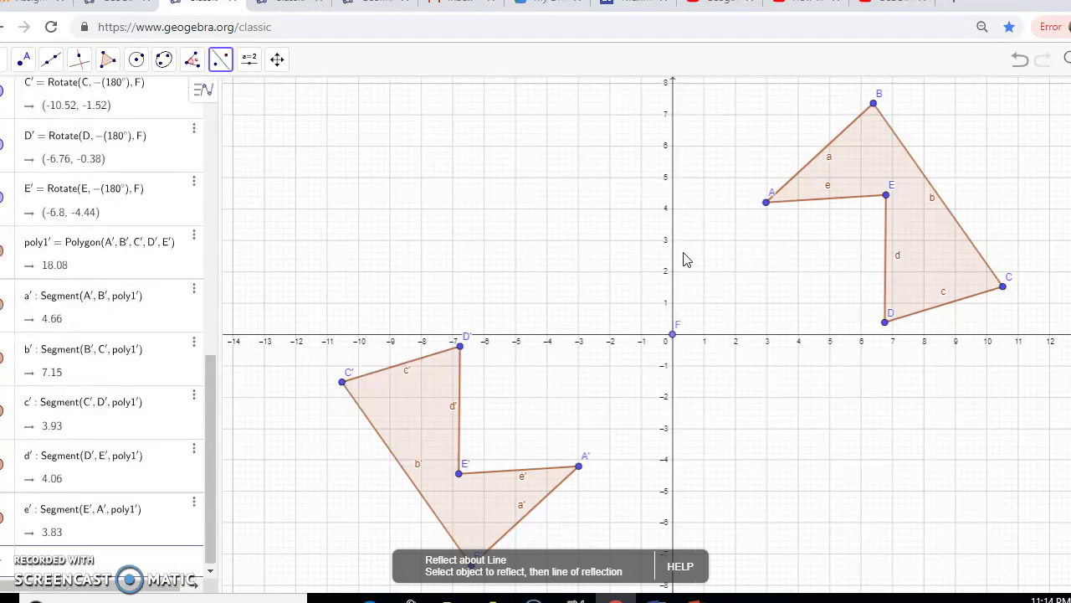
left_click(863, 170)
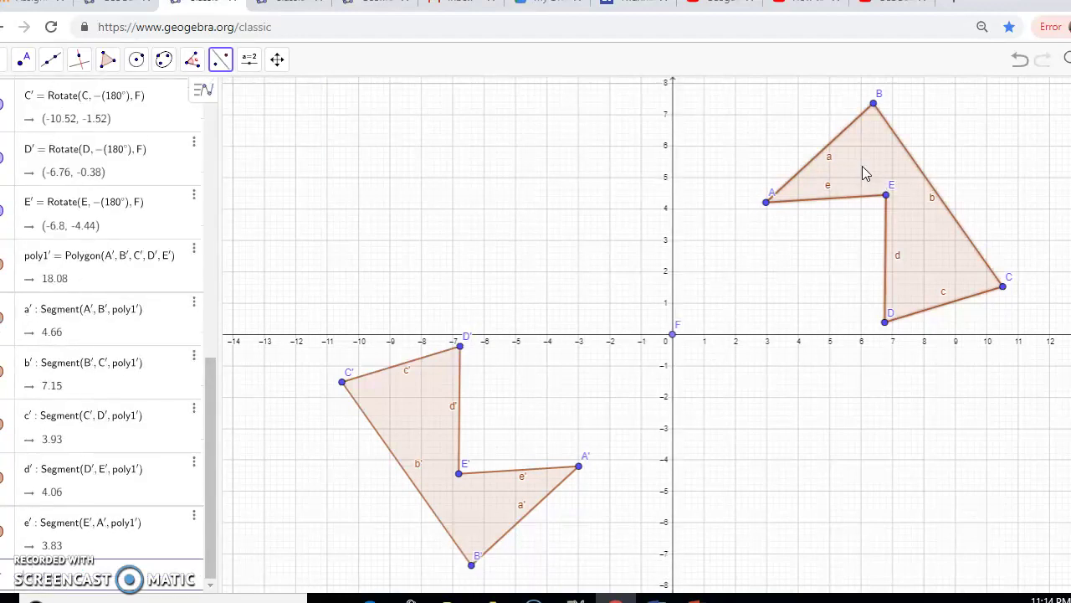
Mirror pentagon ABCDE across the y-axis, creating poly1'1 in the second quadrant.
left_click(675, 164)
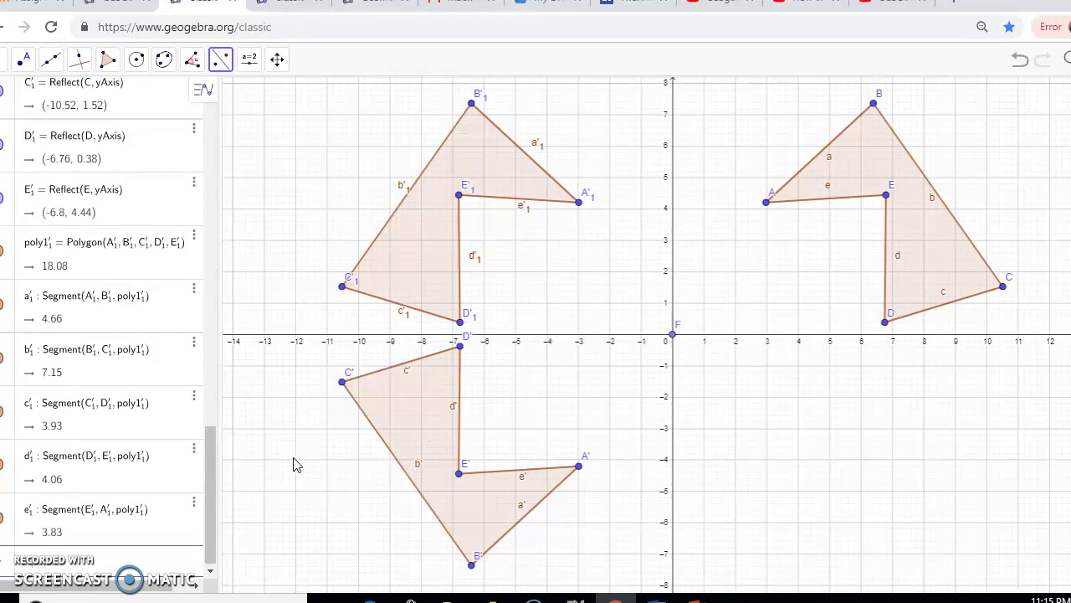
scroll(134, 574, "up", 1)
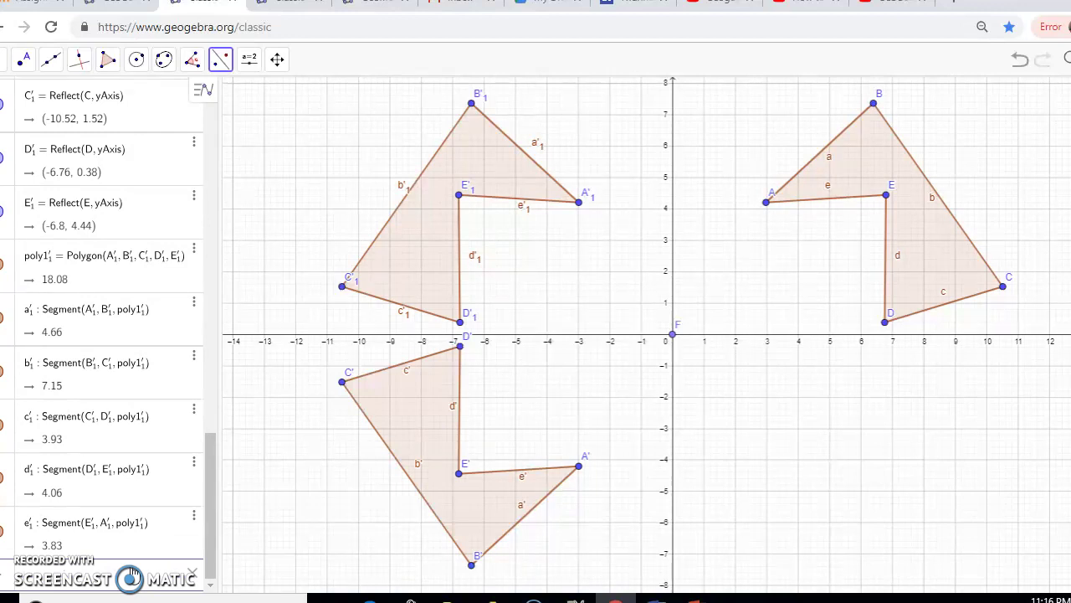
Reflect rotated pentagon A′B′C′D′E′ across line f (y = 0), undoing a stray point G.
scroll(131, 573, "down", 1)
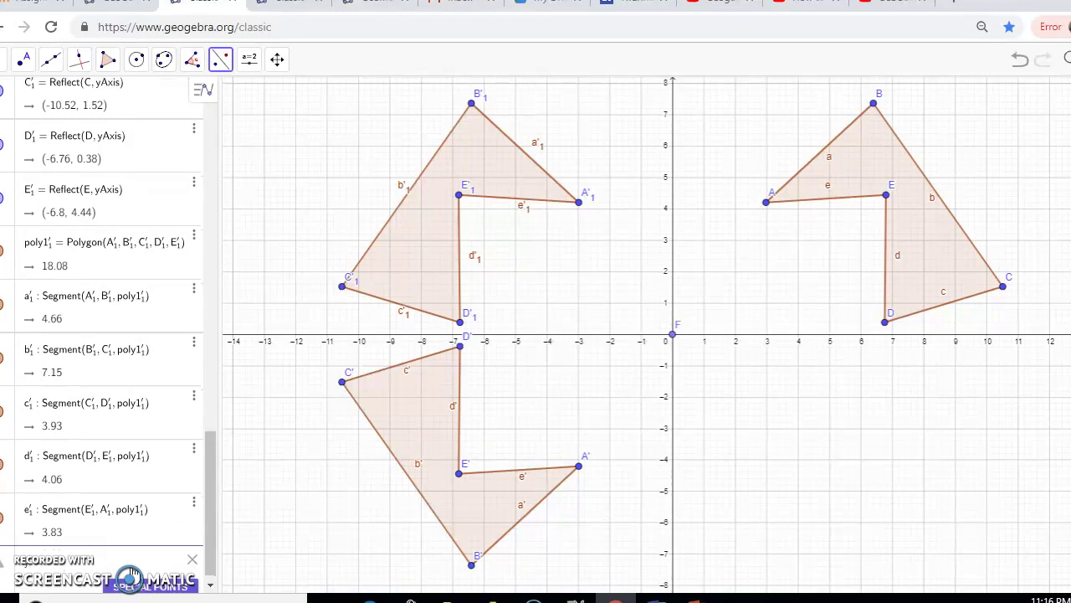
left_click(222, 61)
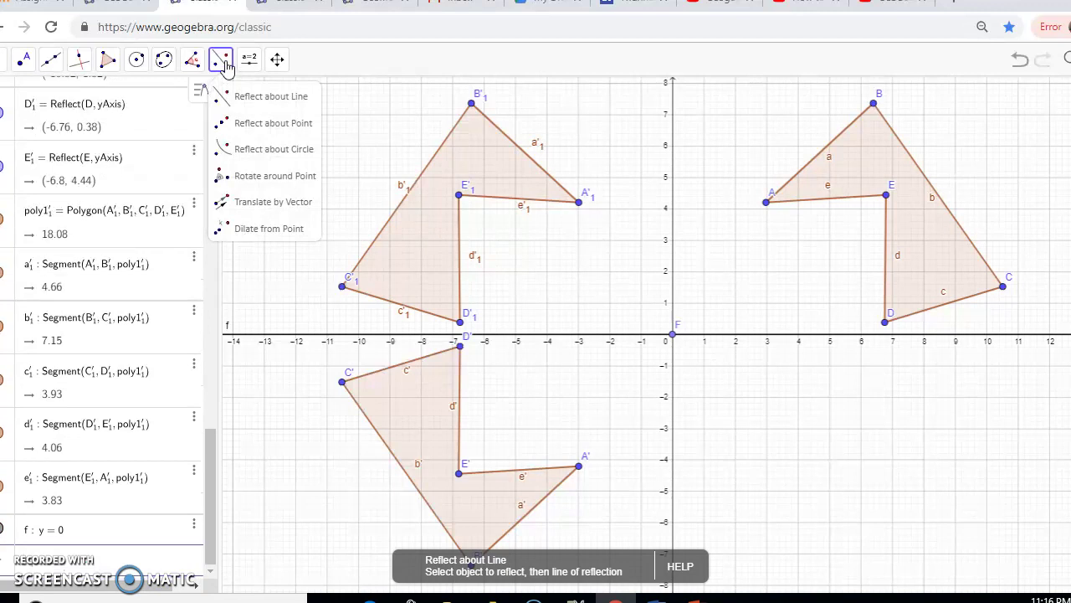
left_click(253, 102)
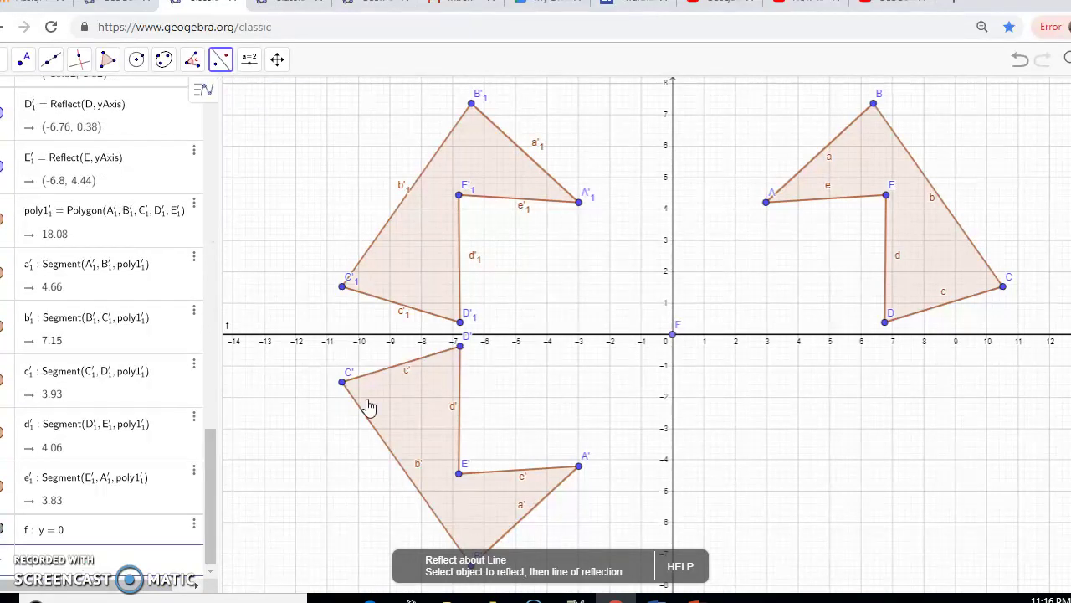
left_click(429, 409)
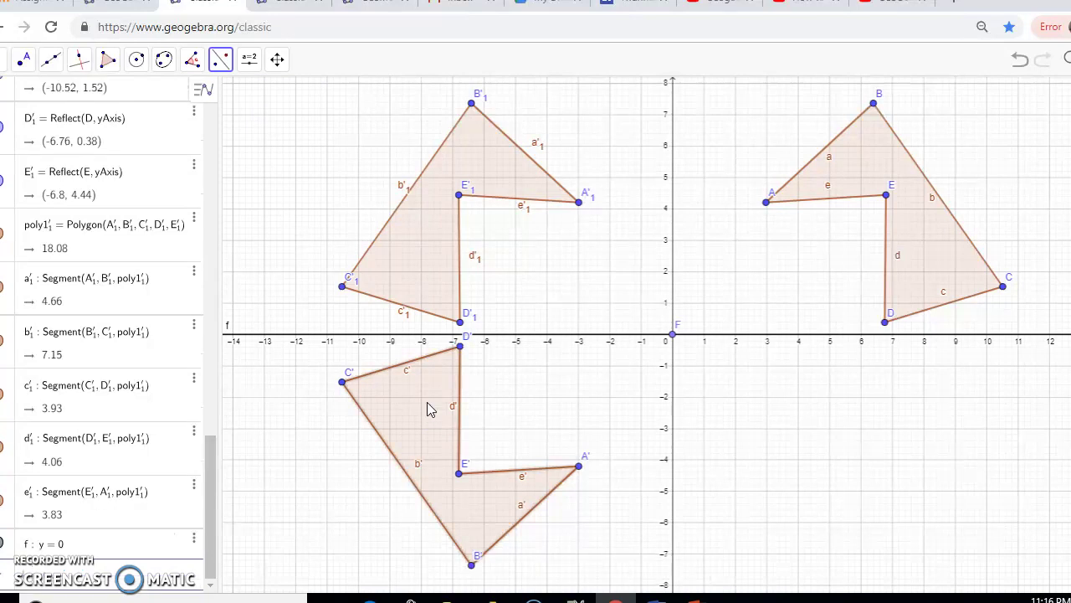
left_click(434, 333)
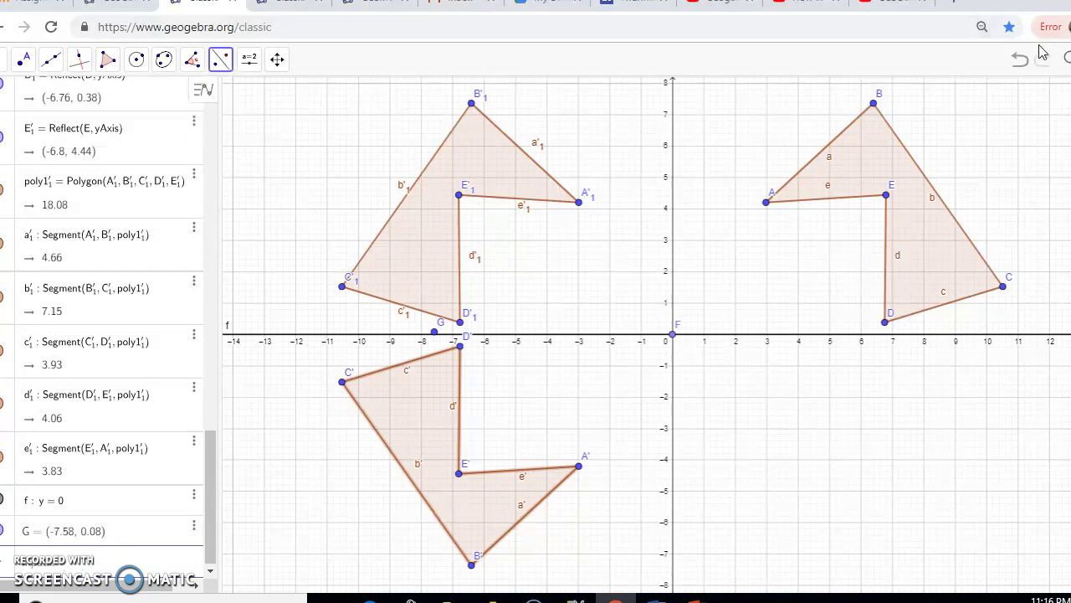
left_click(1022, 65)
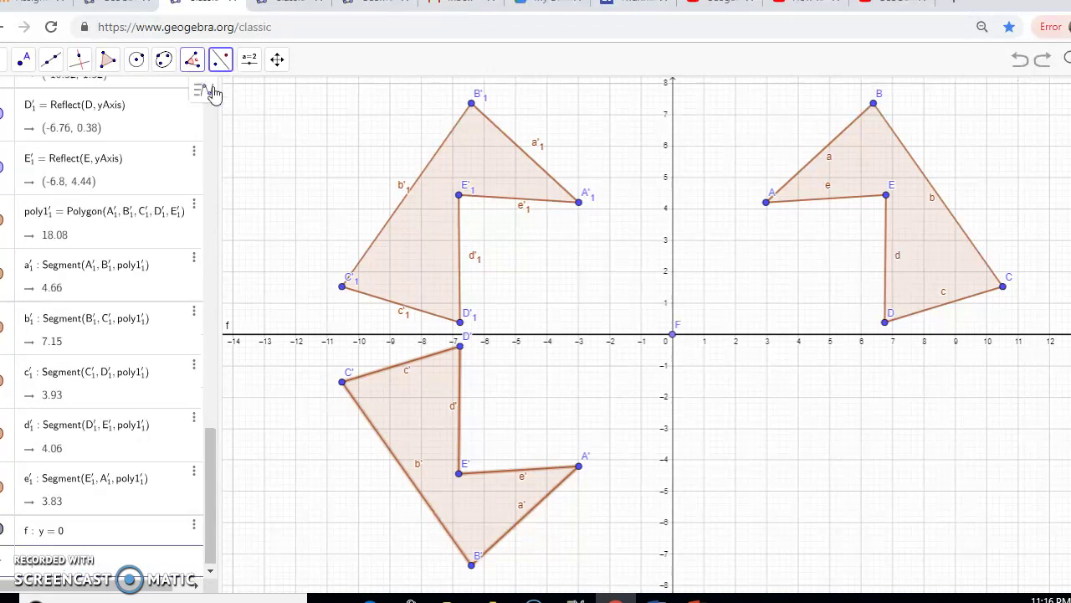
left_click(219, 57)
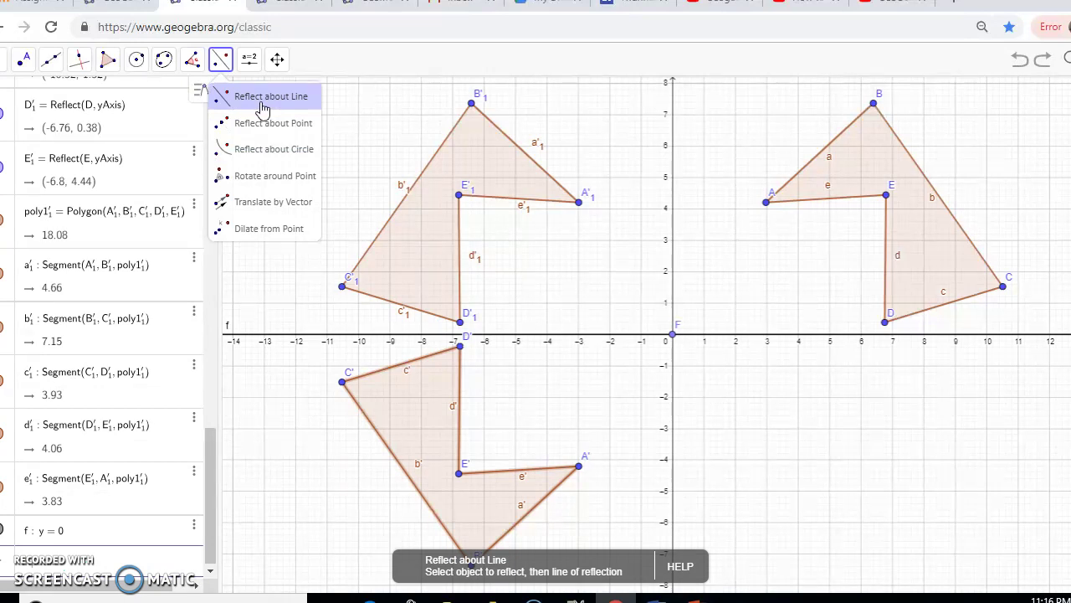
left_click(262, 109)
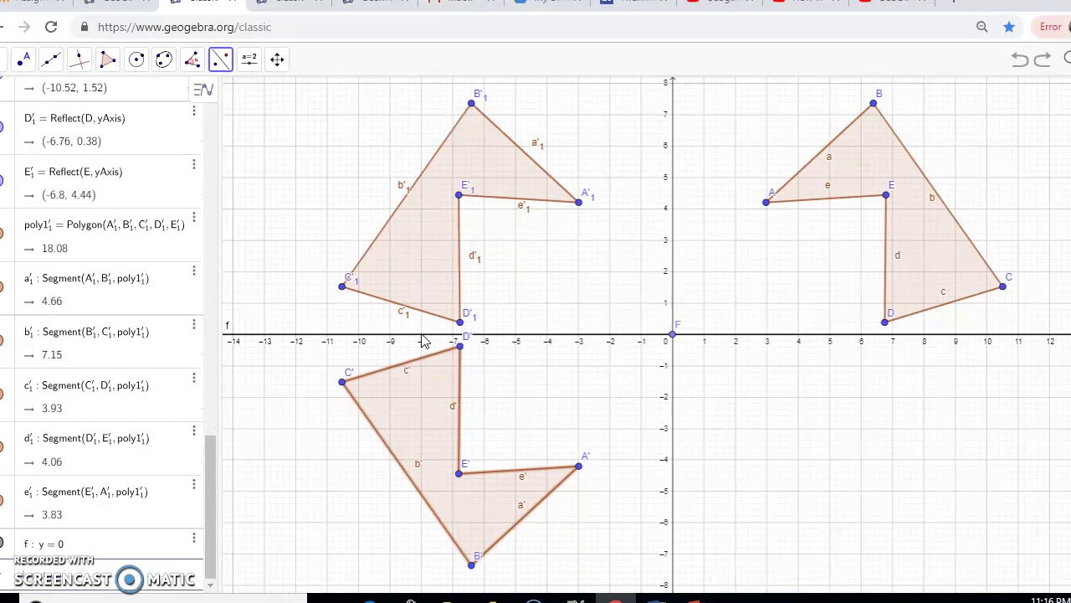
left_click(424, 340)
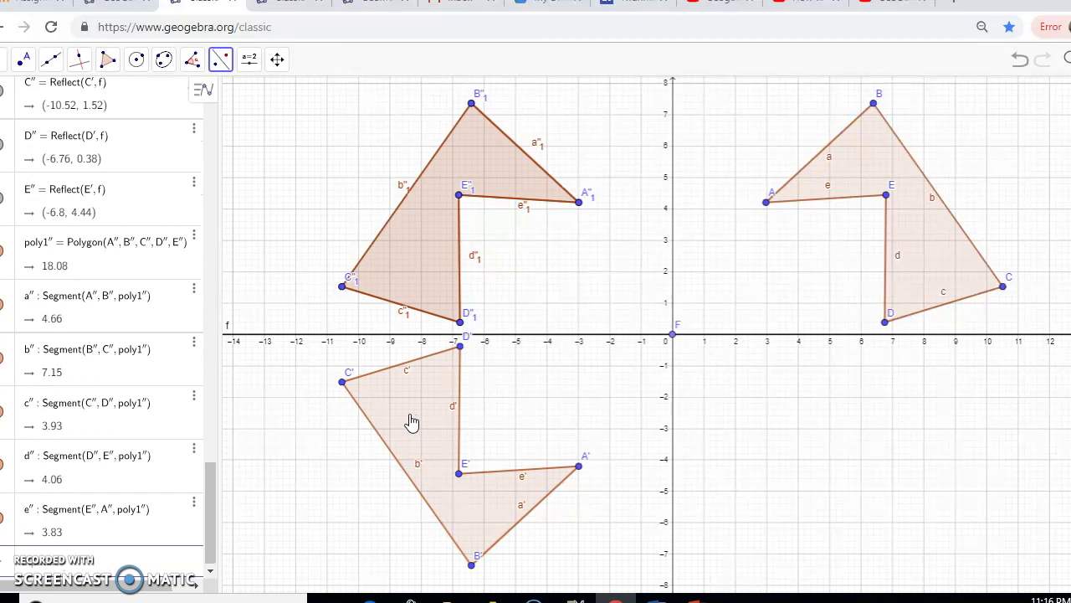